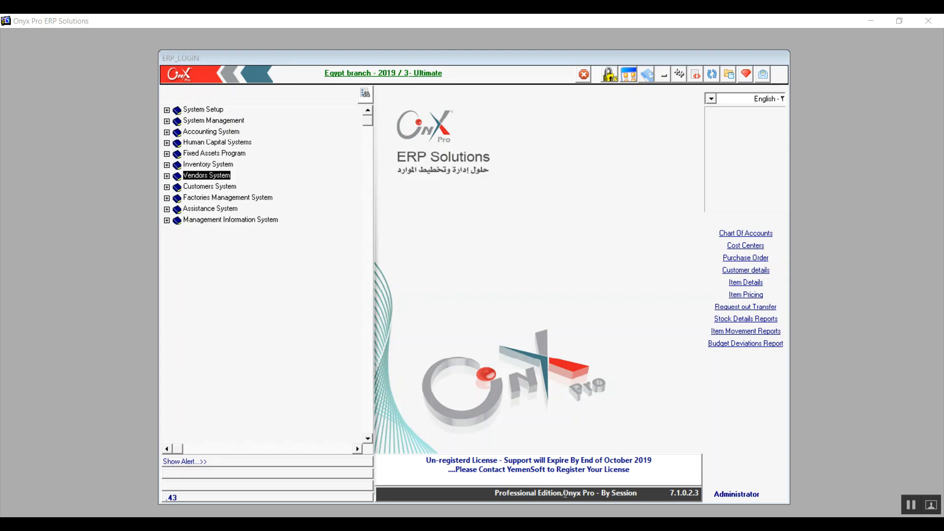
Open AP. Parameters in the Accounts Payable System setup under Vendors System and make its Advance Options editable
left_click(166, 176)
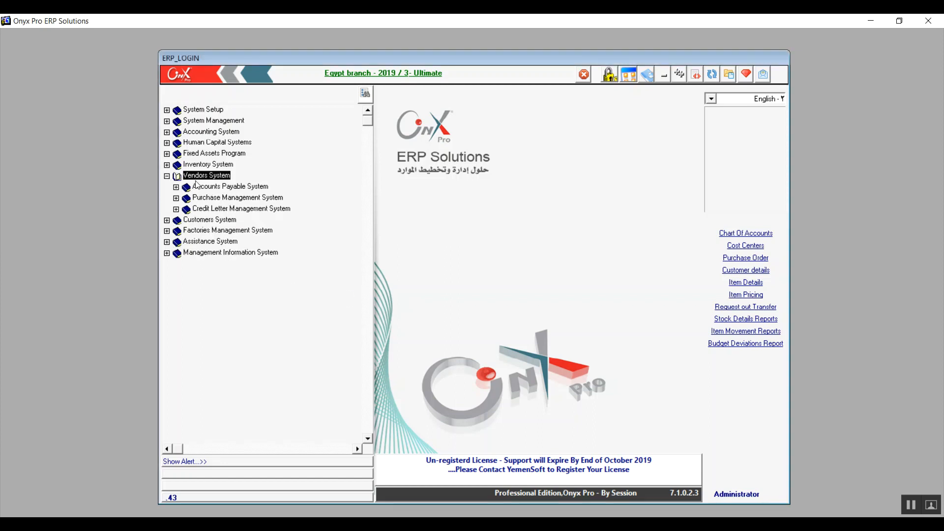
left_click(177, 187)
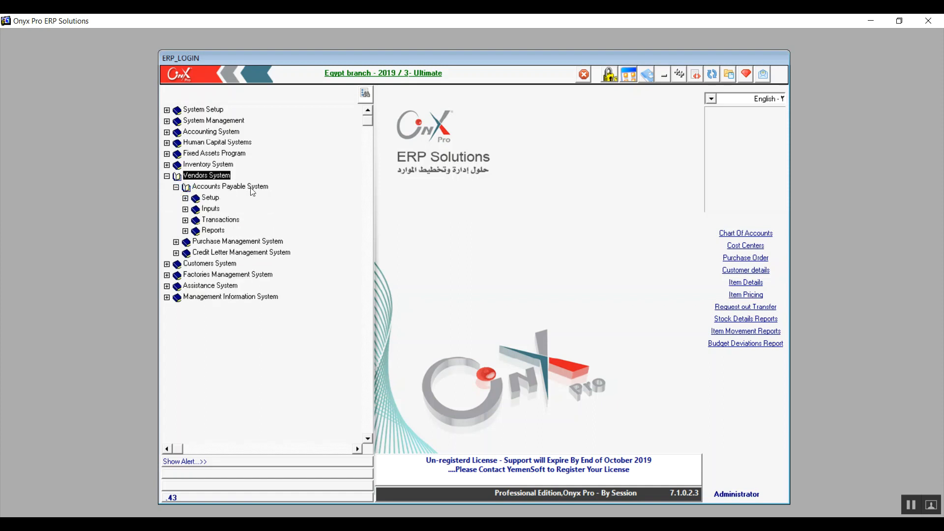
left_click(185, 198)
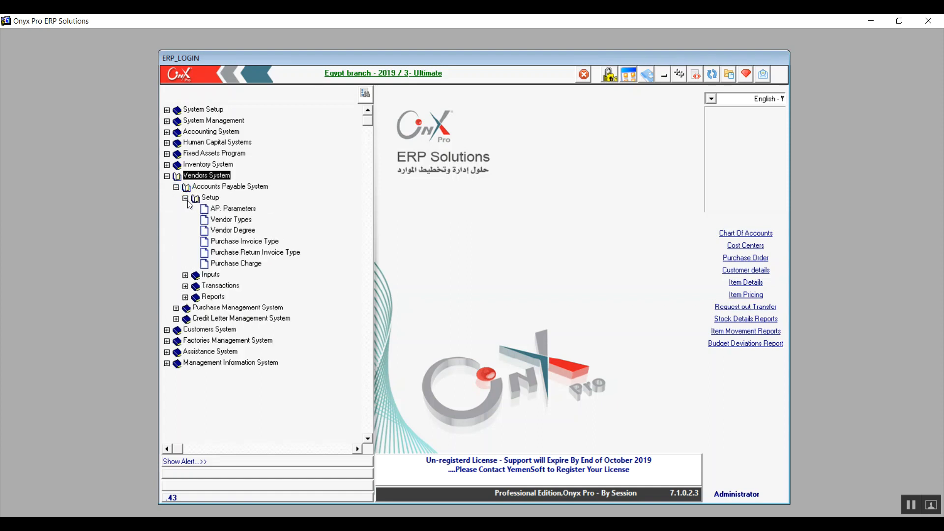
left_click(223, 212)
double_click(222, 210)
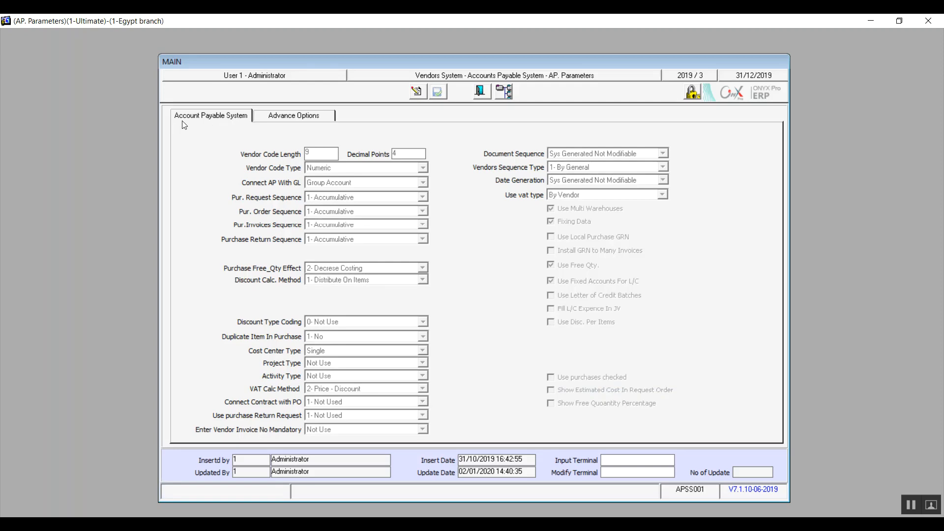
left_click(293, 118)
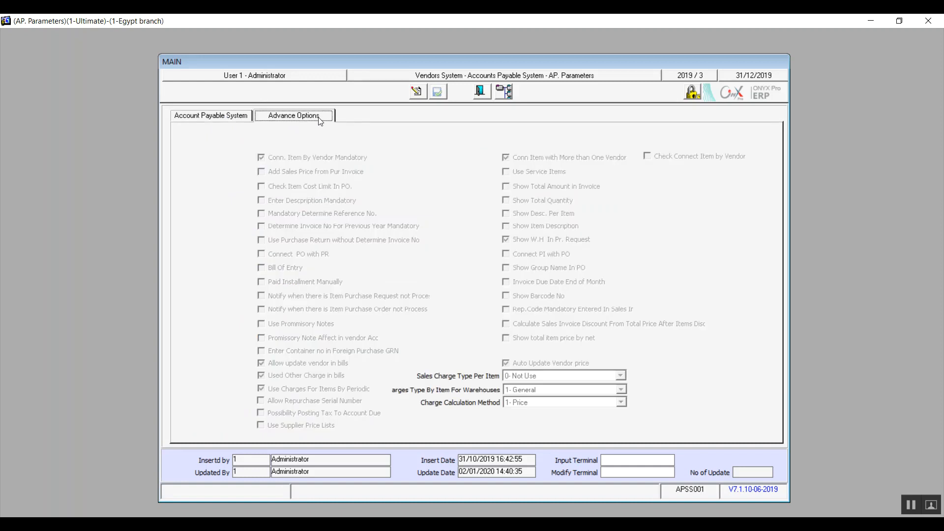
left_click(416, 90)
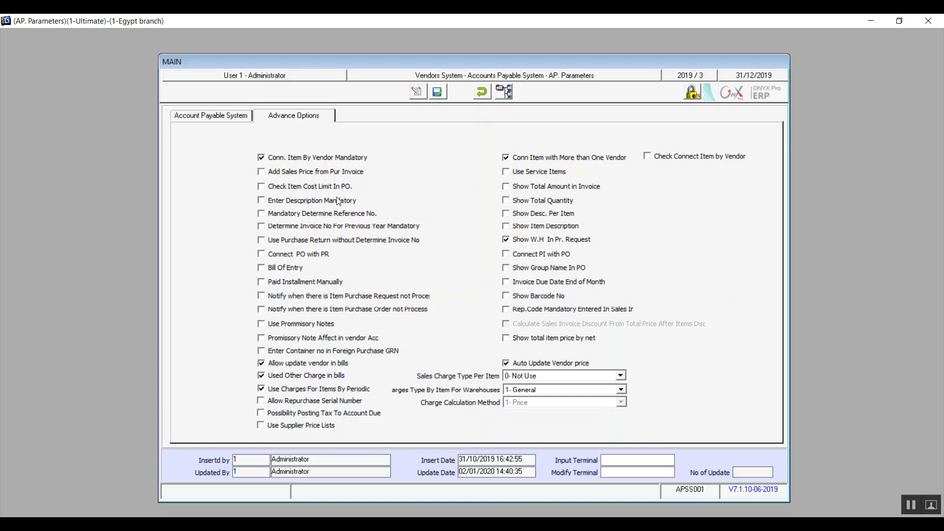
left_click(264, 228)
left_click(261, 213)
left_click(261, 200)
left_click(260, 241)
left_click(261, 227)
left_click(261, 213)
left_click(261, 201)
left_click(261, 241)
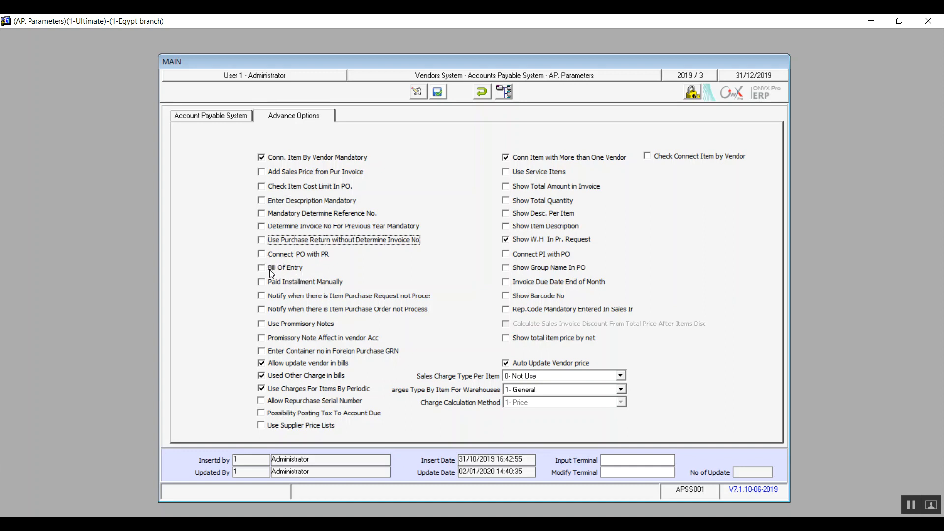
Enable Bill Of Entry in the advance options and Use purchases checked in the general Account Payable System settings
left_click(270, 271)
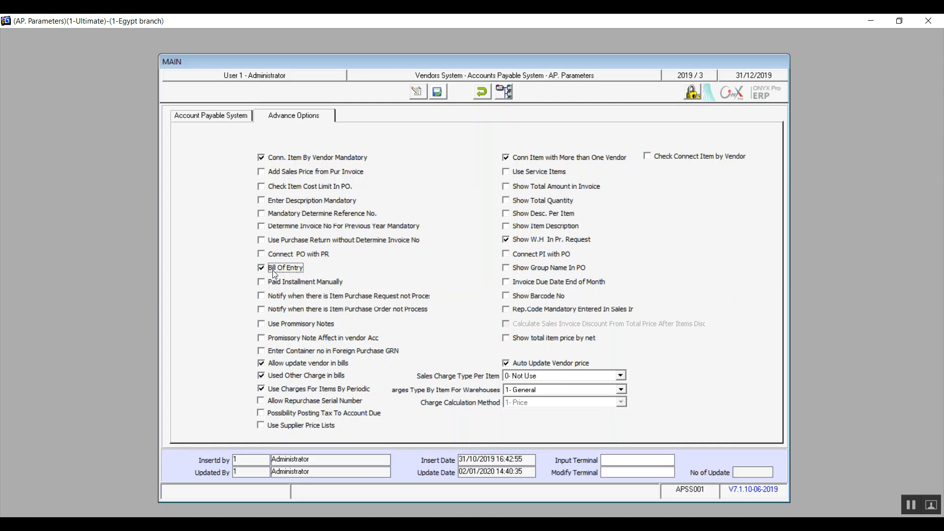
left_click(219, 117)
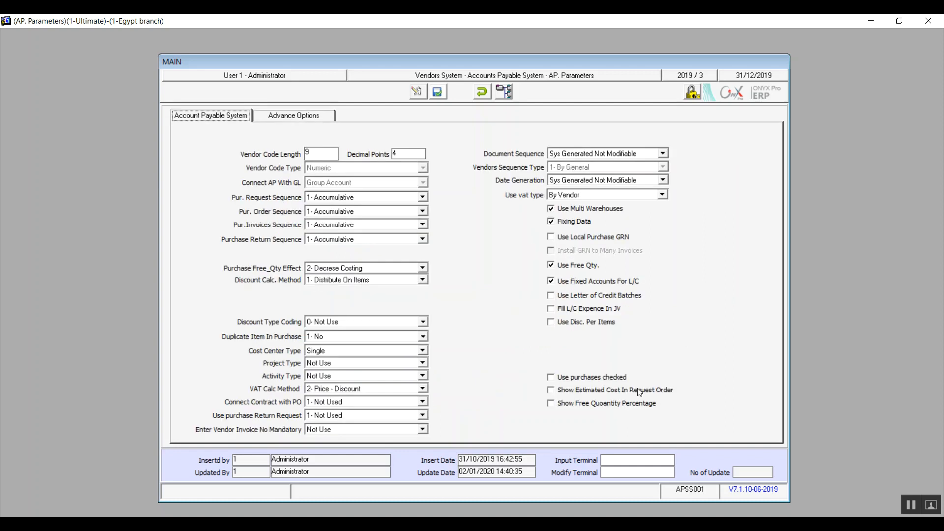
left_click(558, 378)
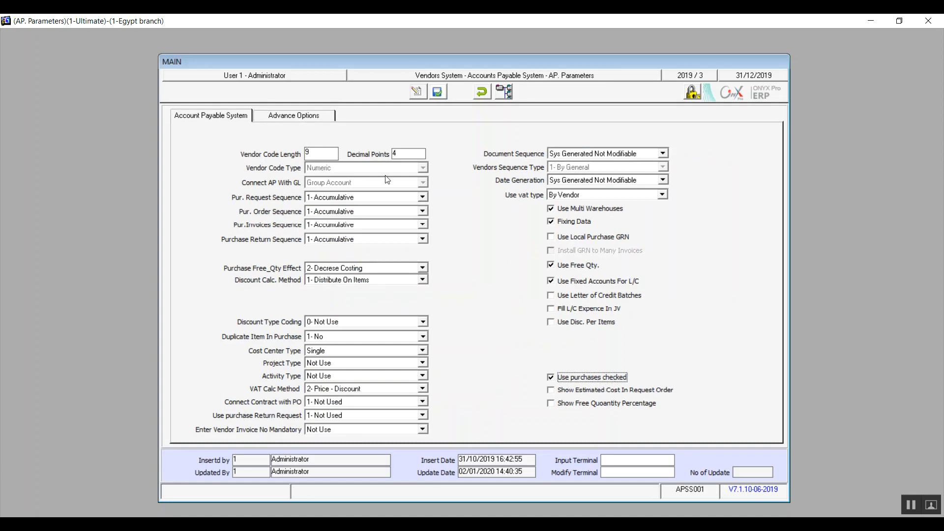
In the advance options, enable Paid Installment Manually and the notifications for item purchase requests and purchase orders not processed
left_click(313, 120)
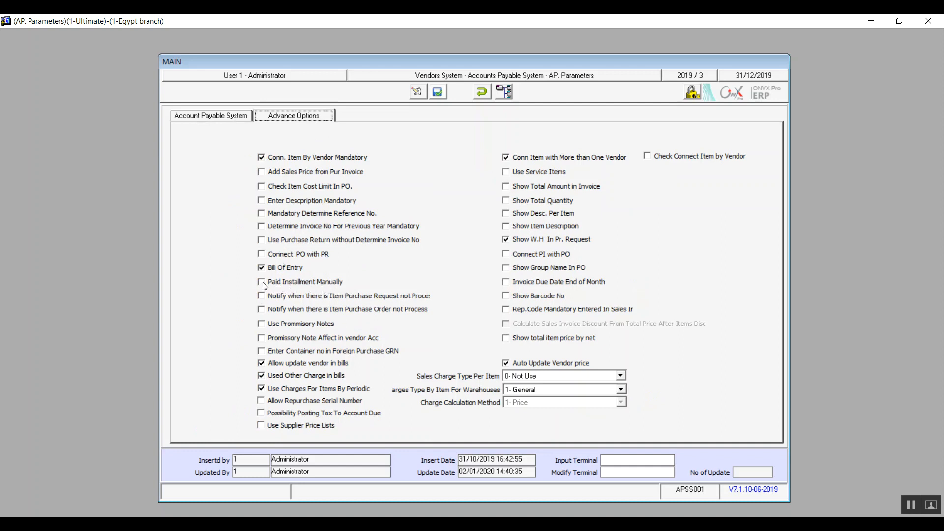
left_click(263, 284)
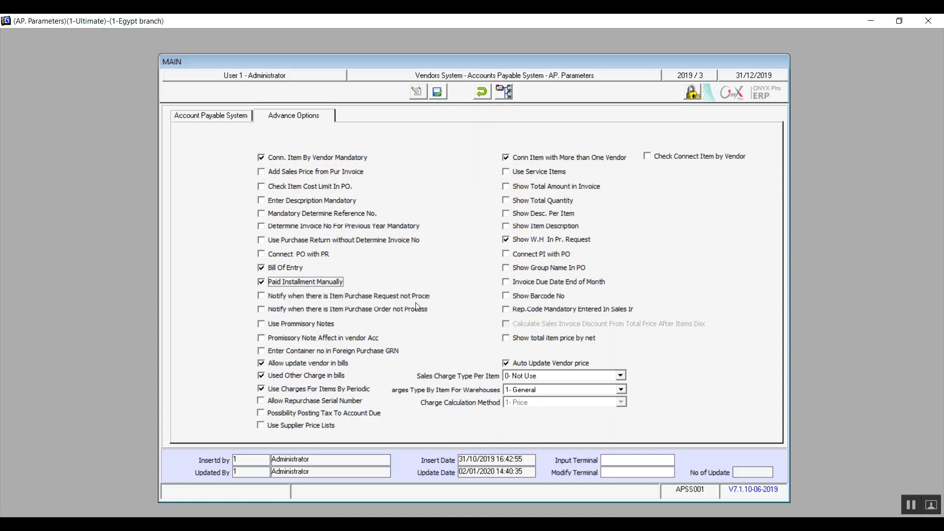
left_click(261, 309)
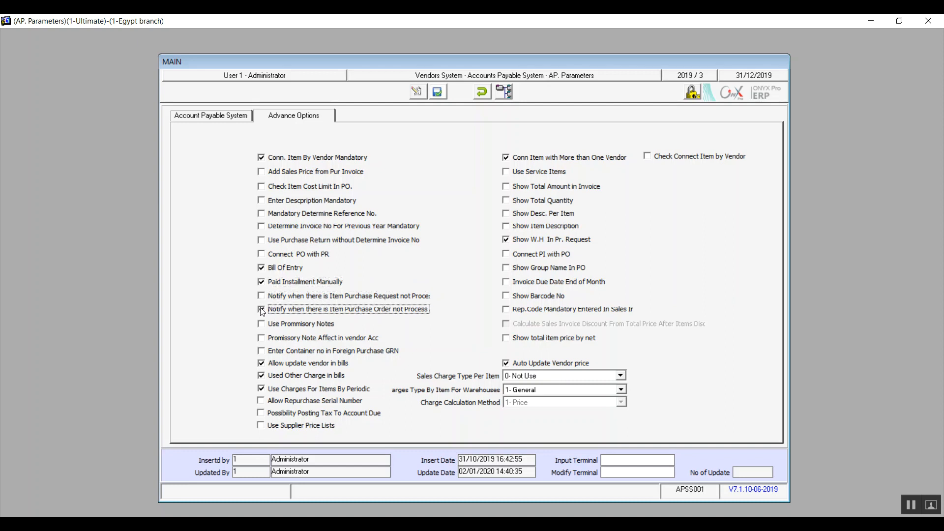
left_click(261, 296)
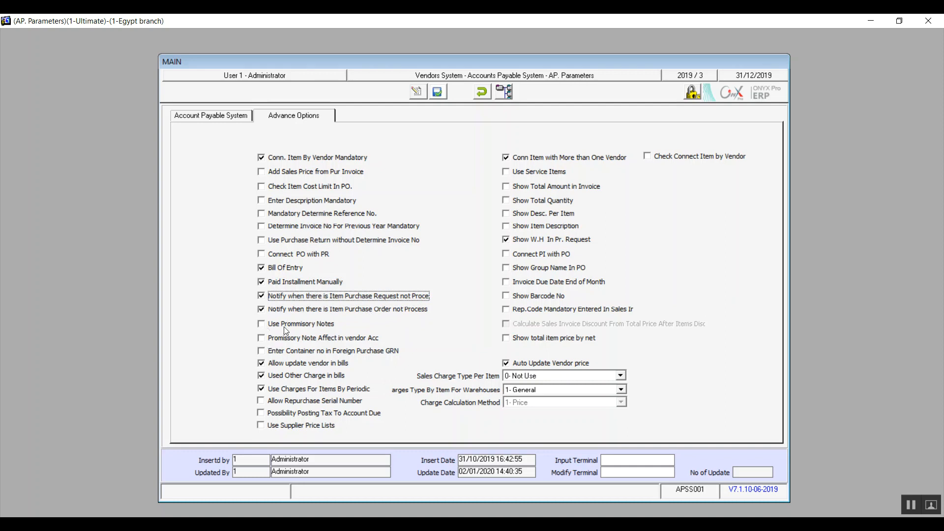
Enable the use of promissory notes and Promissory Note Affect in vendor Acc
left_click(263, 327)
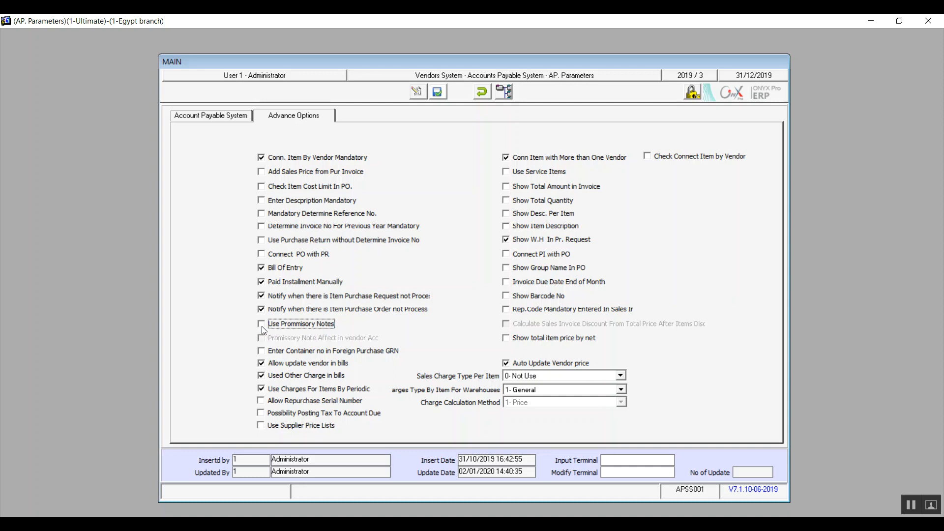
left_click(262, 327)
left_click(261, 326)
left_click(261, 337)
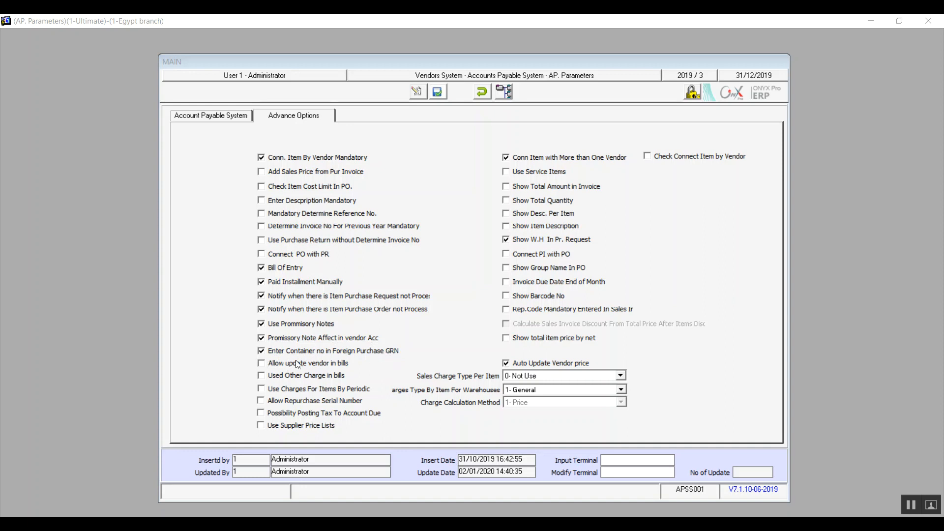
Enable Allow update vendor in bills, Used Other Charge in bills and Use Charges For Items By Periodic
left_click(261, 364)
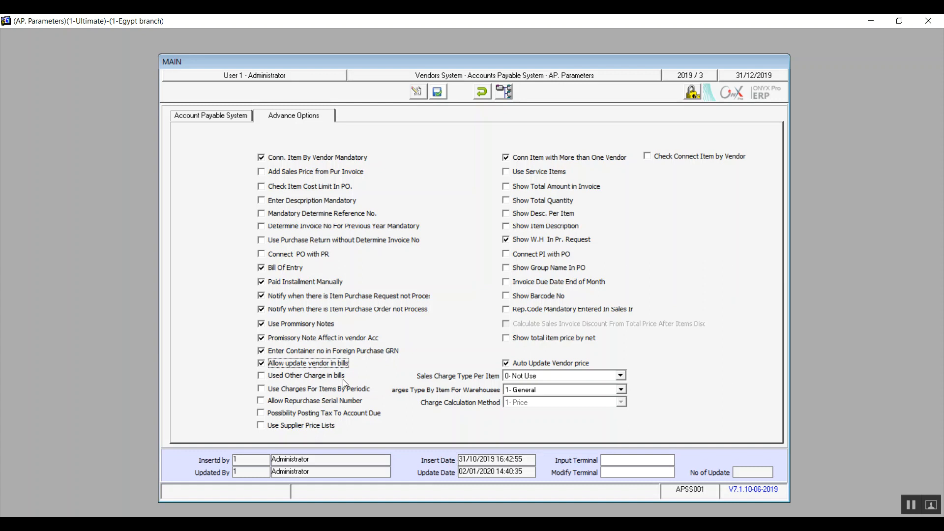
left_click(266, 377)
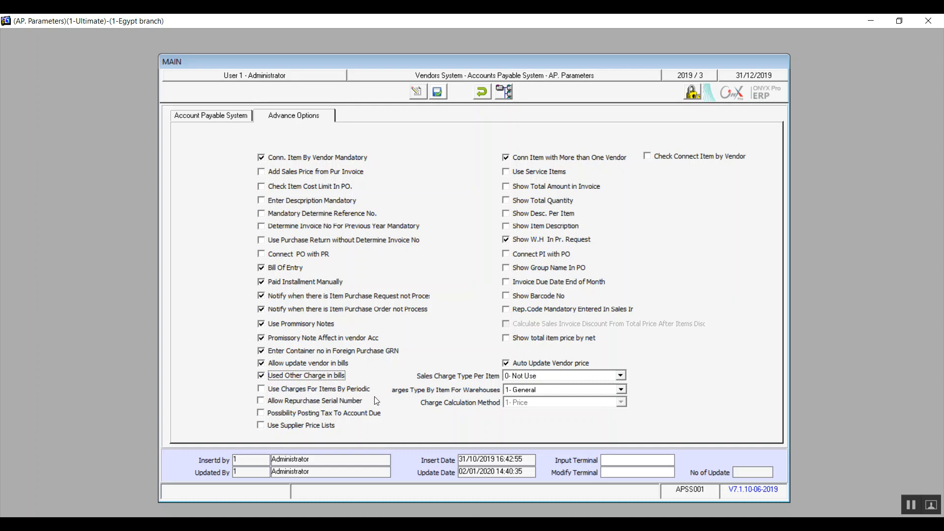
left_click(261, 391)
Enable Allow Repurchase Serial Number, Possibility Posting Tax To Account Due and Use Supplier Price Lists
left_click(261, 404)
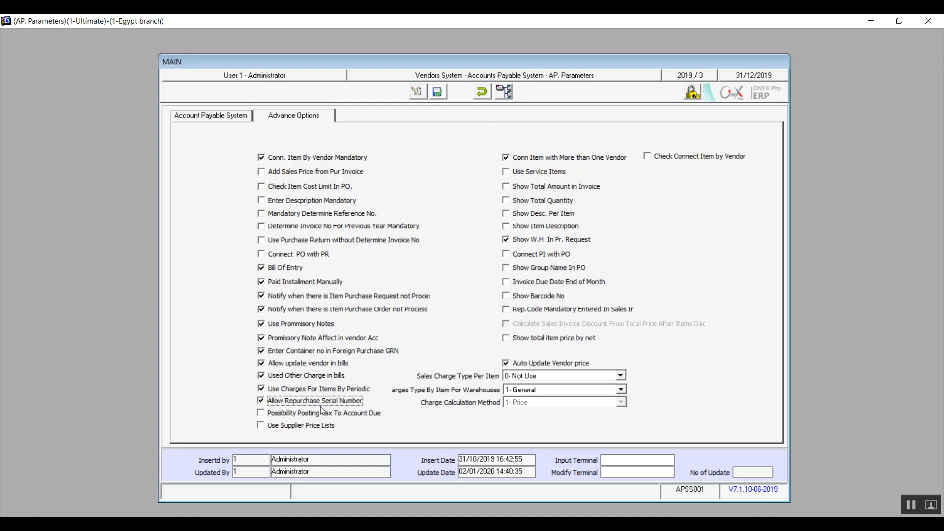
left_click(263, 413)
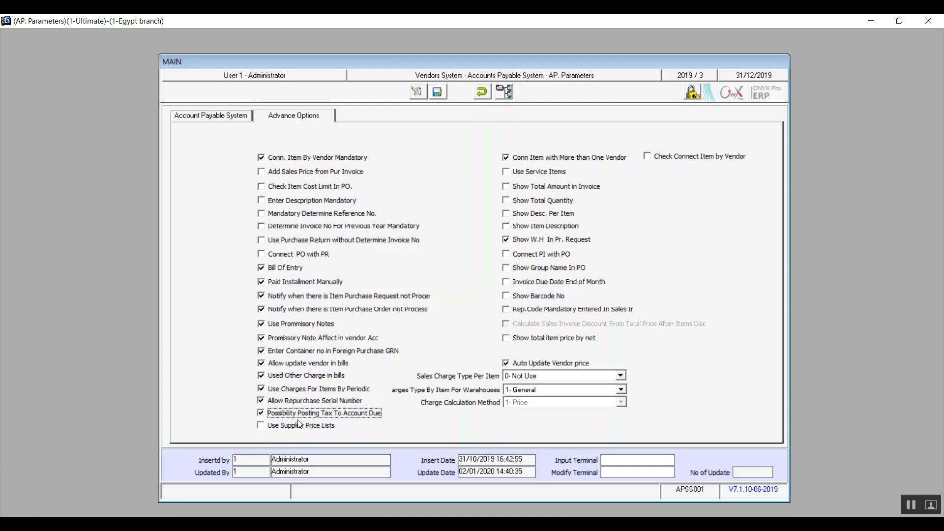
left_click(261, 427)
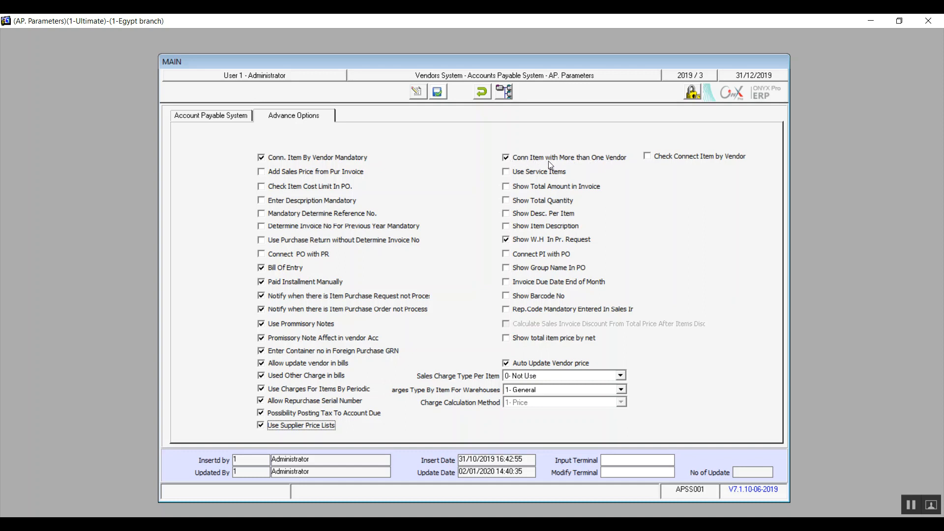
Enable Use Service Items and the display of total amount in invoice, total quantity, description per item and item description
left_click(506, 173)
left_click(507, 189)
left_click(505, 201)
left_click(507, 216)
left_click(505, 228)
Enable Connect PI with PO, Show Group Name In PO and Invoice Due Date End of Month
left_click(506, 254)
left_click(507, 270)
left_click(506, 282)
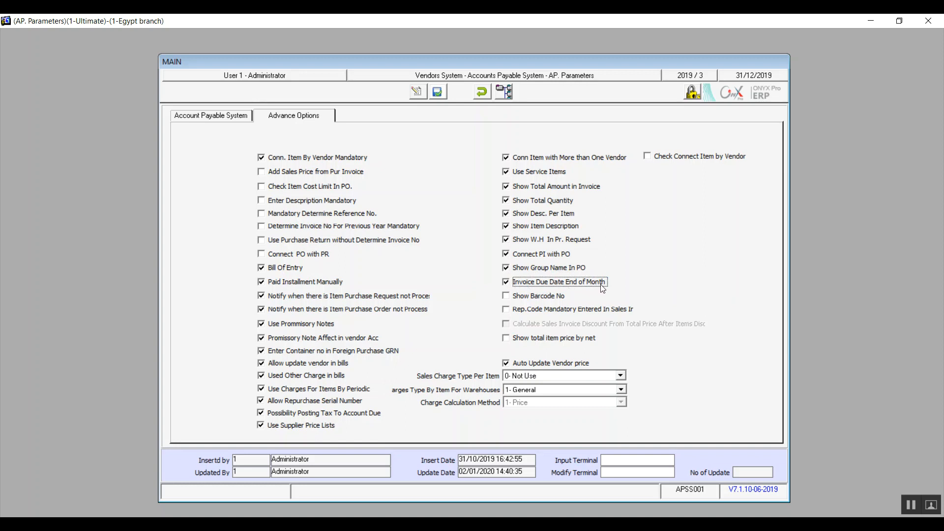
Enable Show Barcode No, the mandatory rep. code option and Show total item price by net
left_click(519, 299)
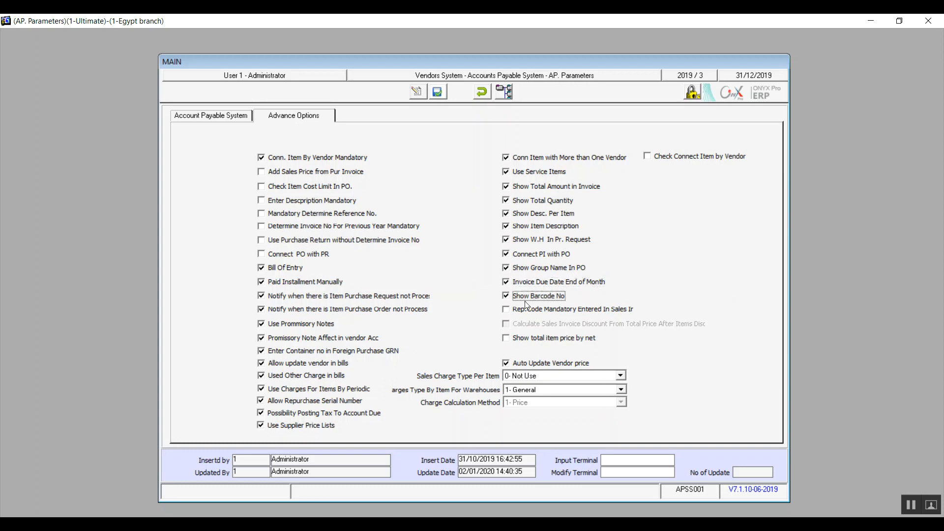
key("Tab")
left_click(507, 341)
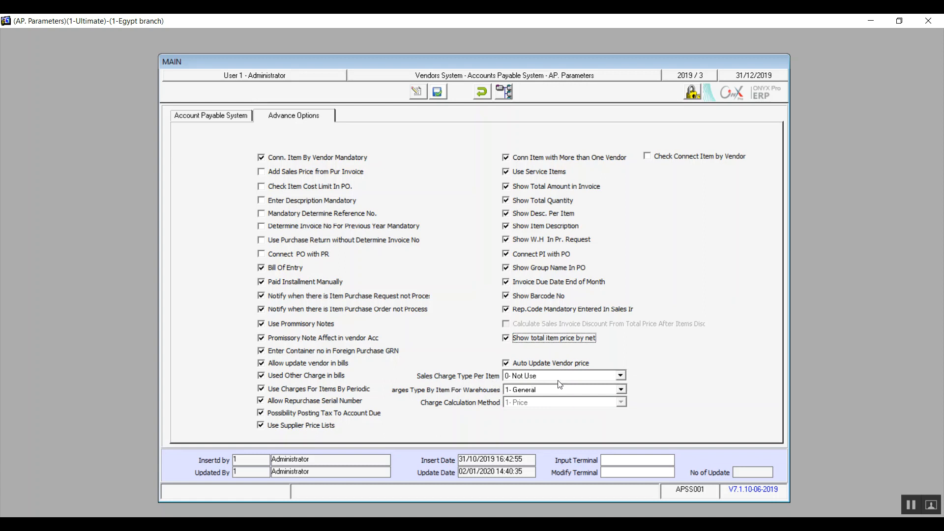
Review the choices for Sales Charge Type Per Item and the item charges type for warehouses, keeping 0- Not Use and 1- General
left_click(620, 376)
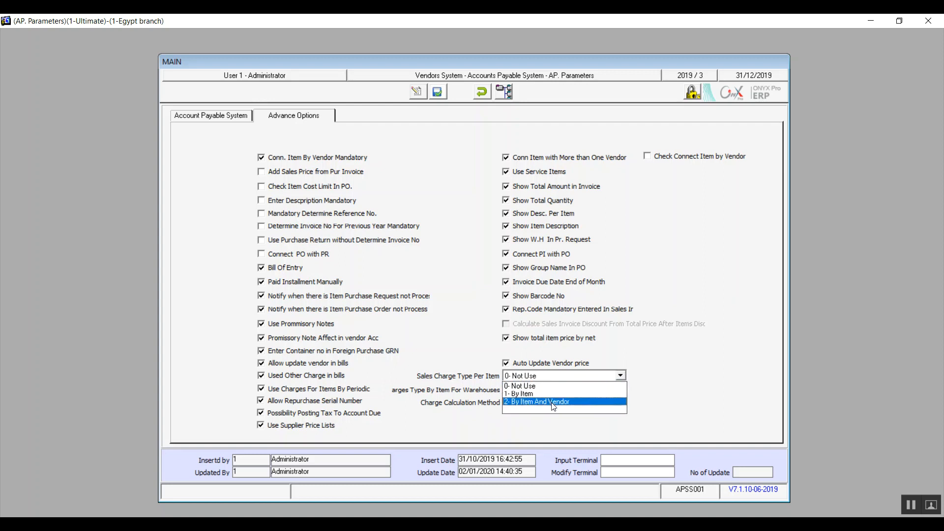
left_click(552, 386)
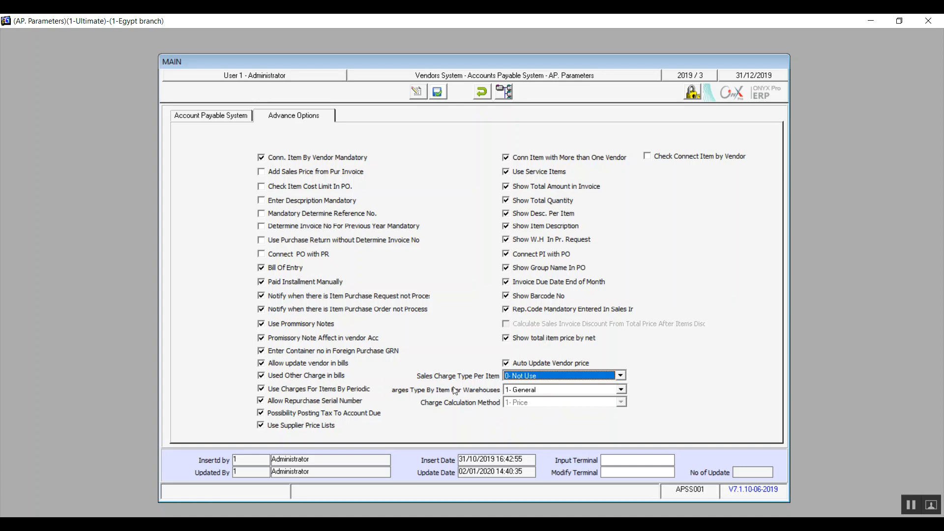
left_click(622, 392)
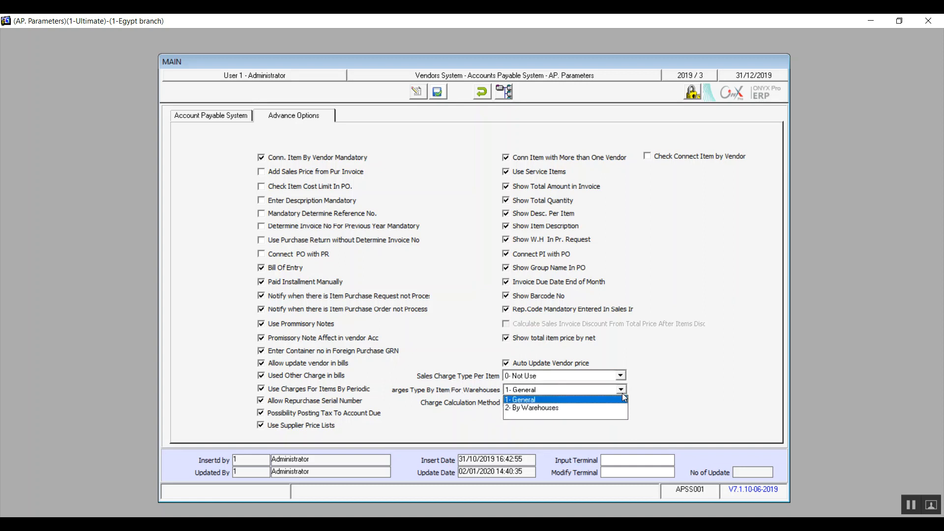
left_click(551, 400)
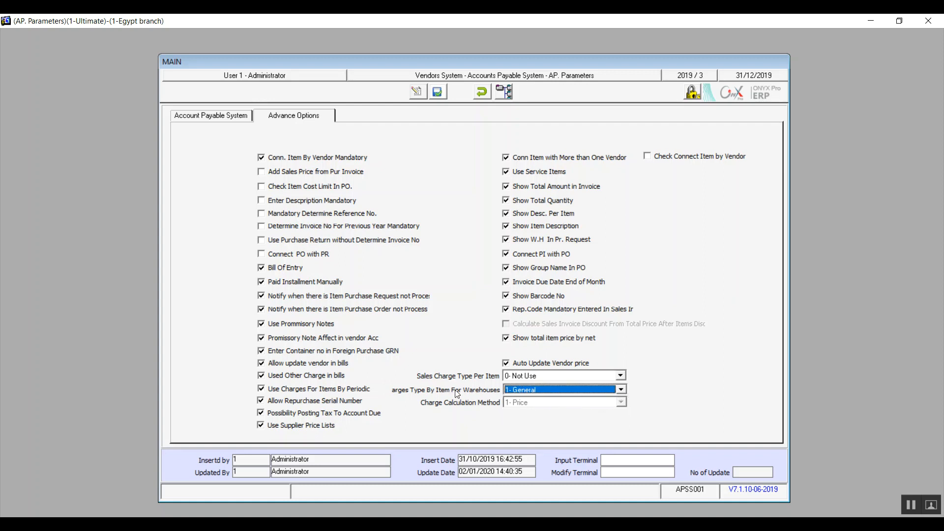
left_click(551, 391)
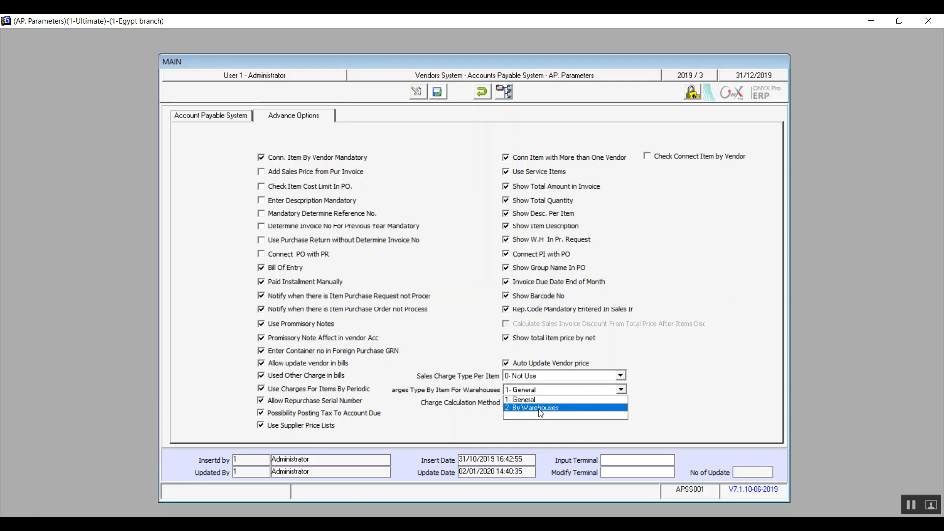
left_click(536, 399)
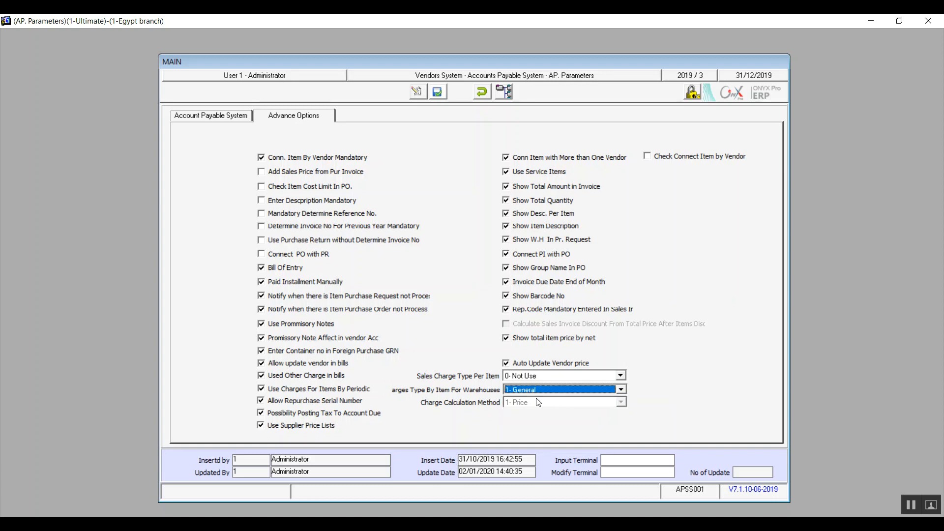